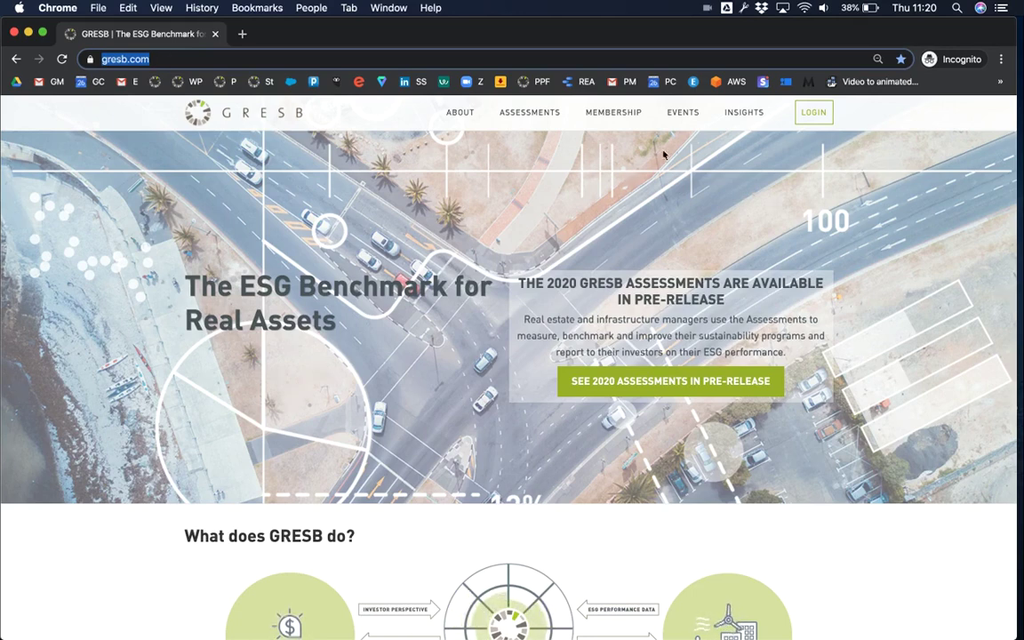
- Go from the gresb.com homepage to the portal sign-in page via LOGIN
click(814, 115)
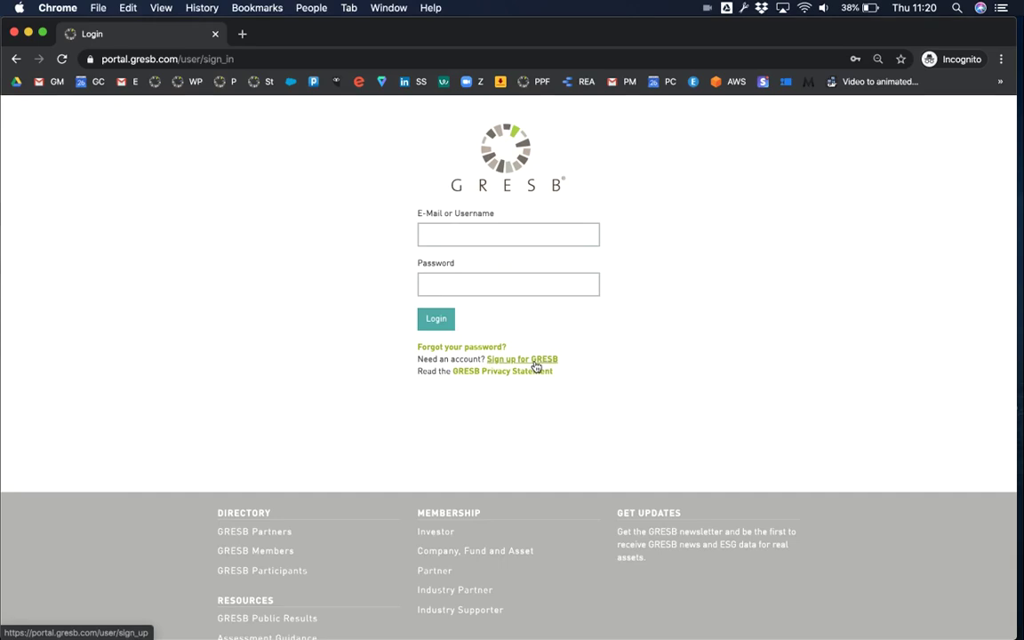
- Start a GRESB sign-up and select both the Real Estate and Infrastructure assessments
click(534, 361)
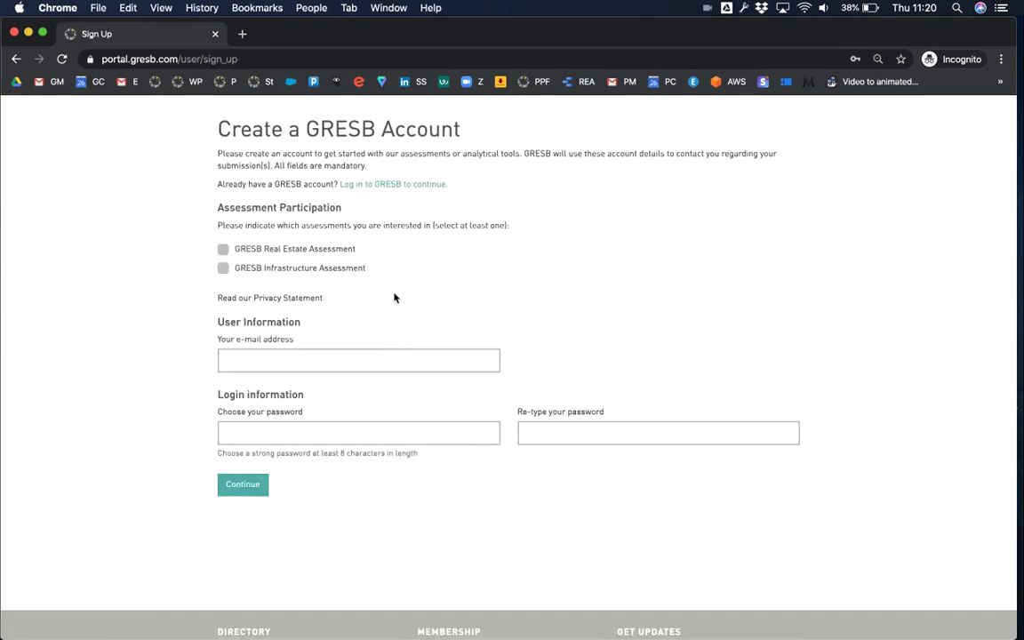
click(223, 250)
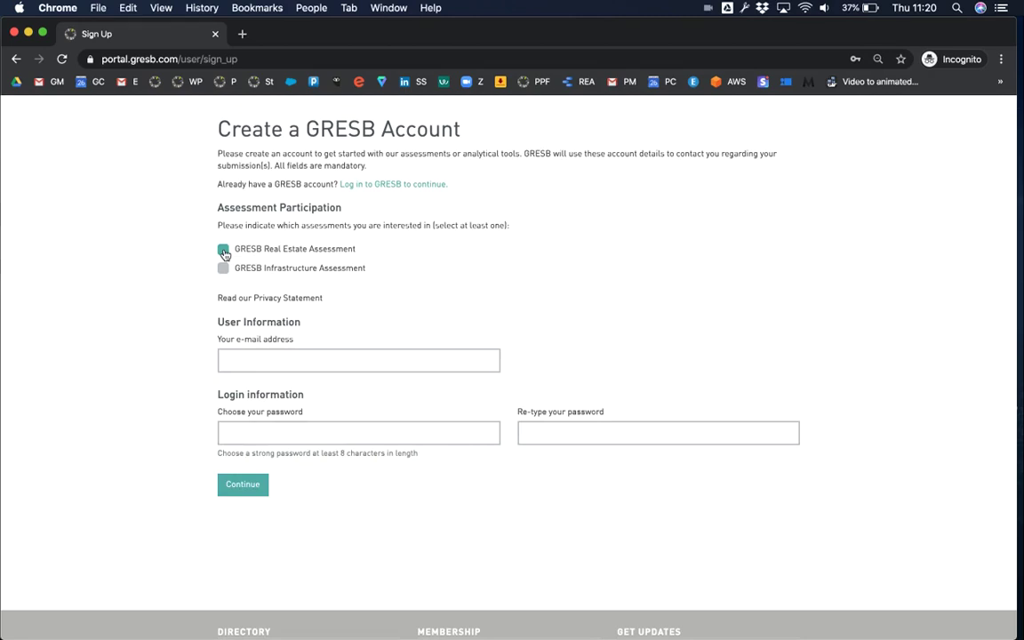
click(223, 268)
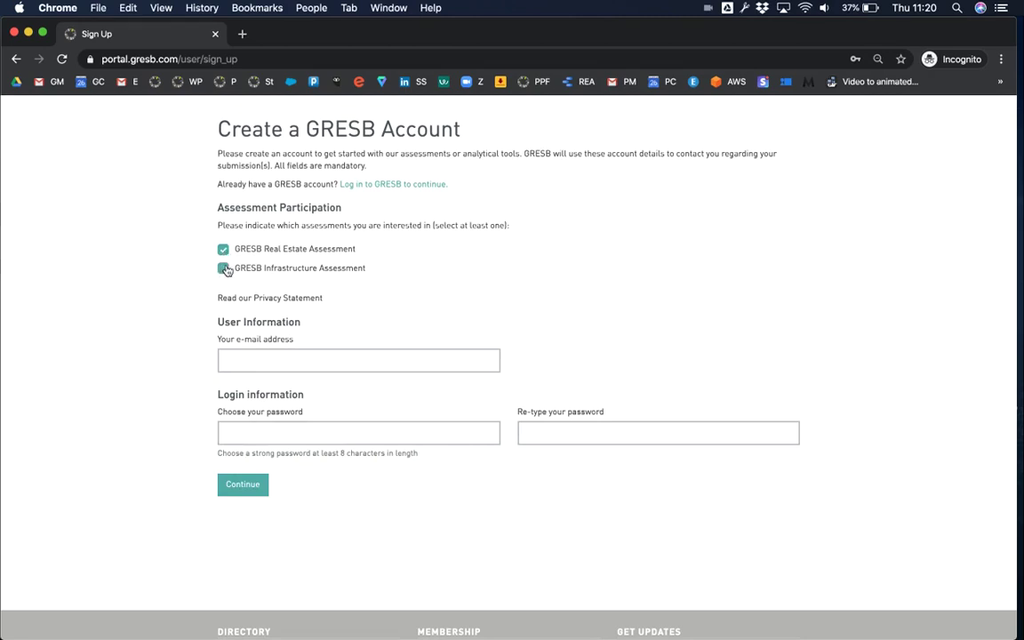
- Enter the account e-mail, the password and its confirmation, then submit the sign-up form
click(264, 362)
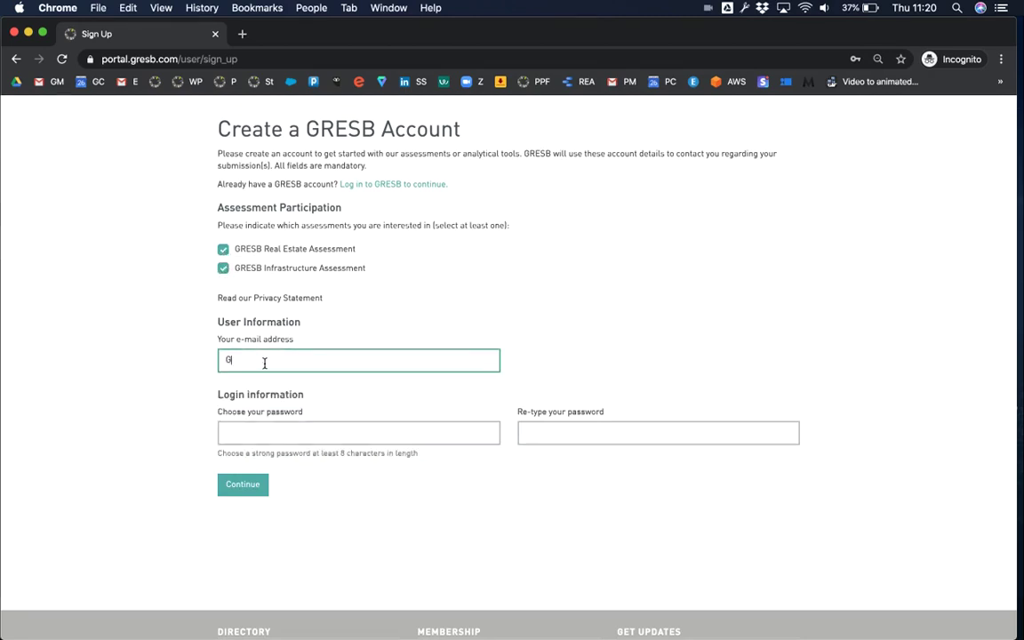
key(Tab)
text(Gre)
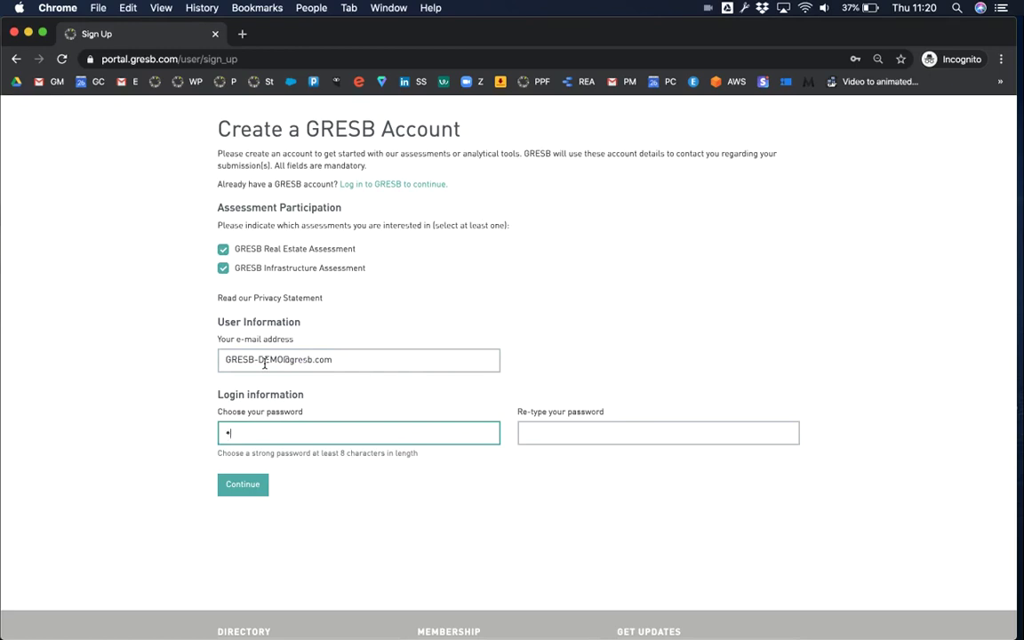
text(sbDemo12)
key(Tab)
text(GresbDemo1)
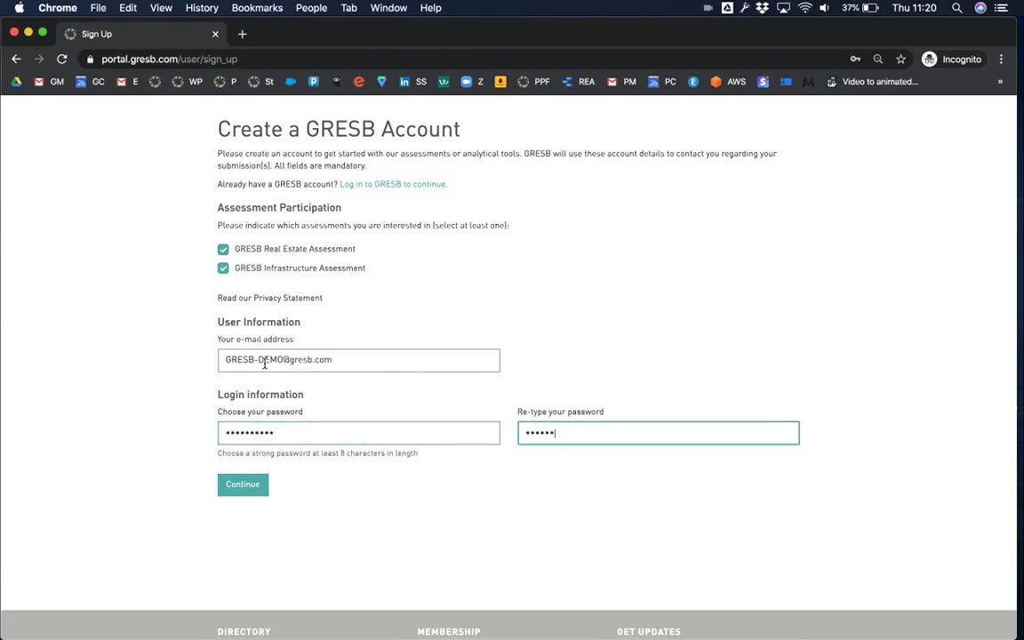
text(2)
click(241, 489)
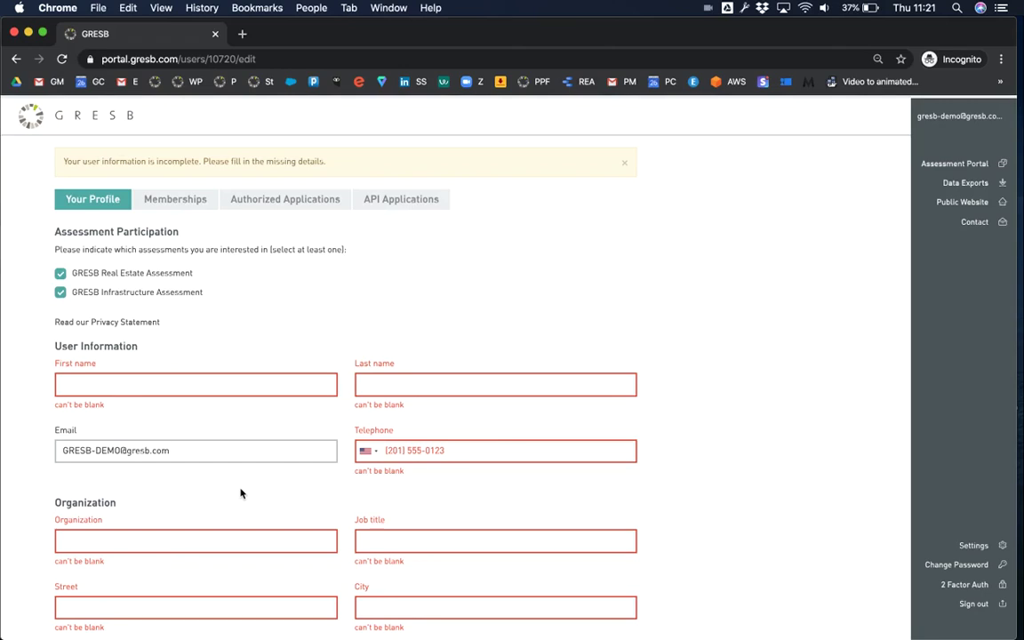
- Fill in the profile's first and last name
click(197, 386)
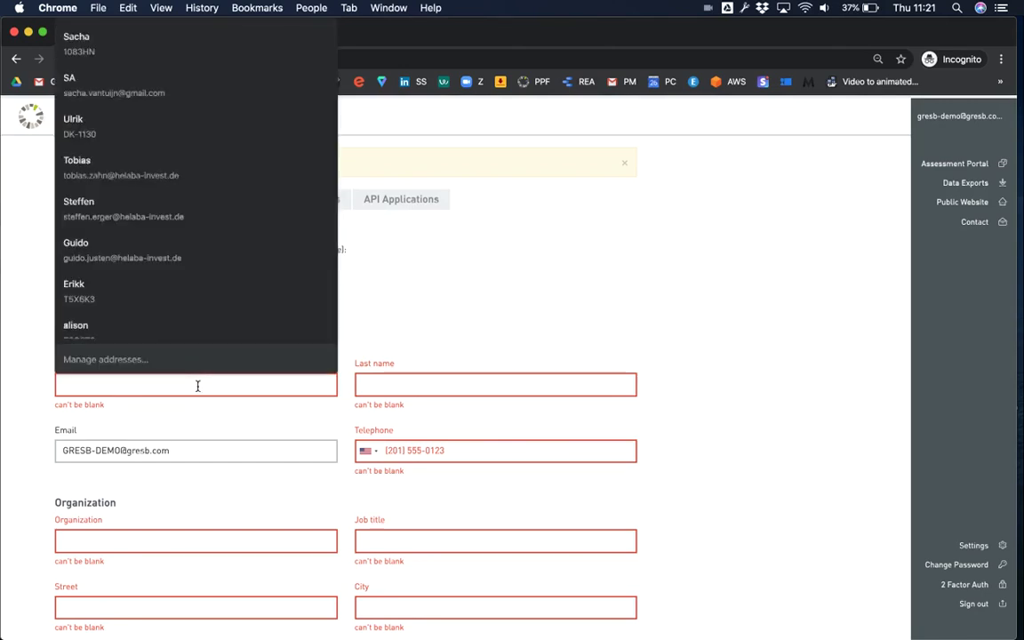
text(GRESB)
key(Tab)
text(DEMO)
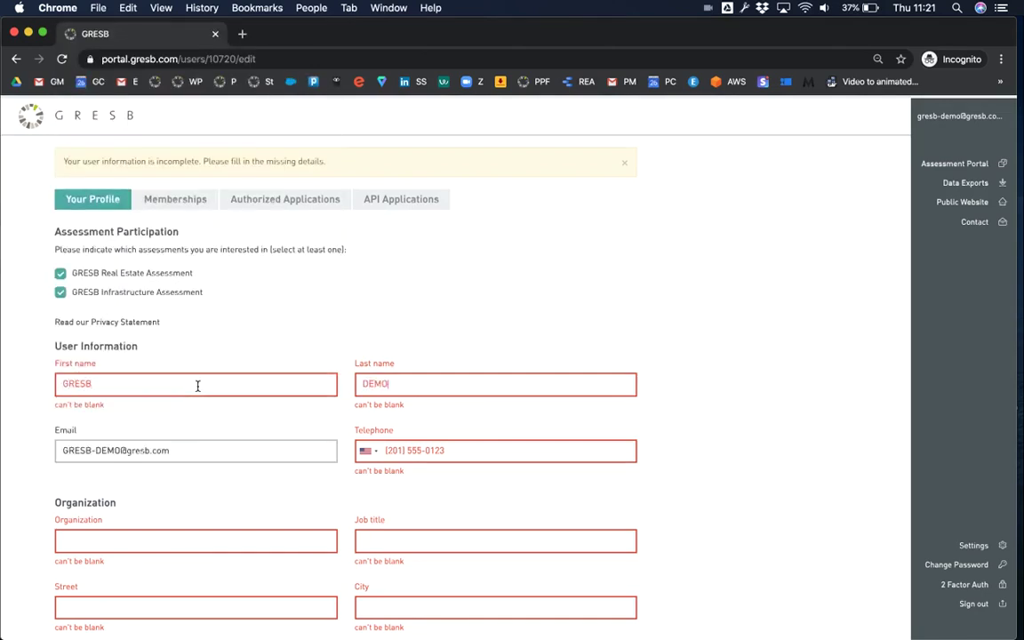
- Enter the telephone number with the Netherlands country code
click(409, 449)
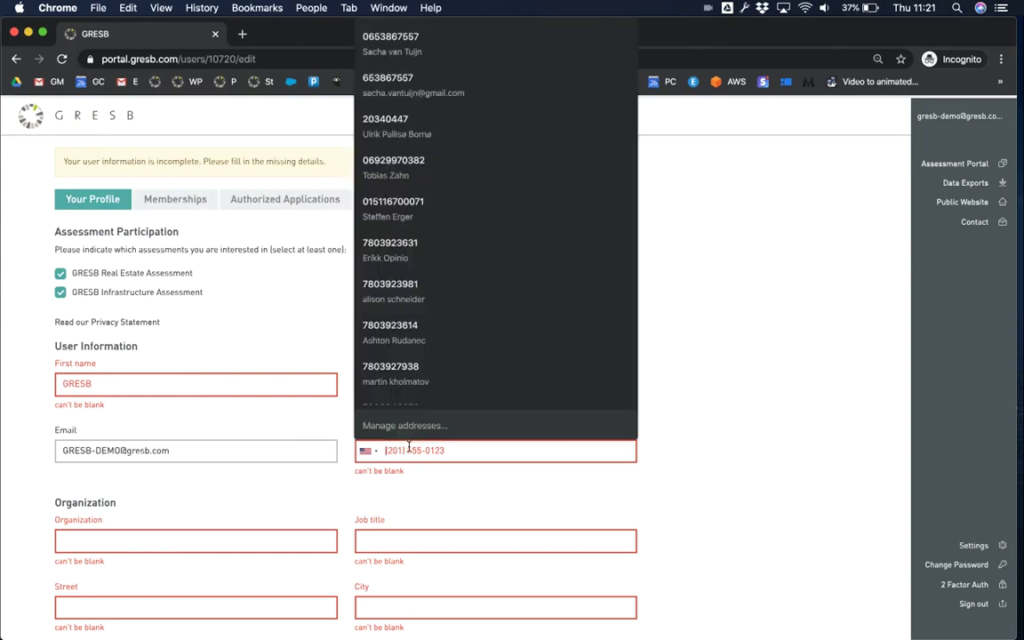
key(Escape)
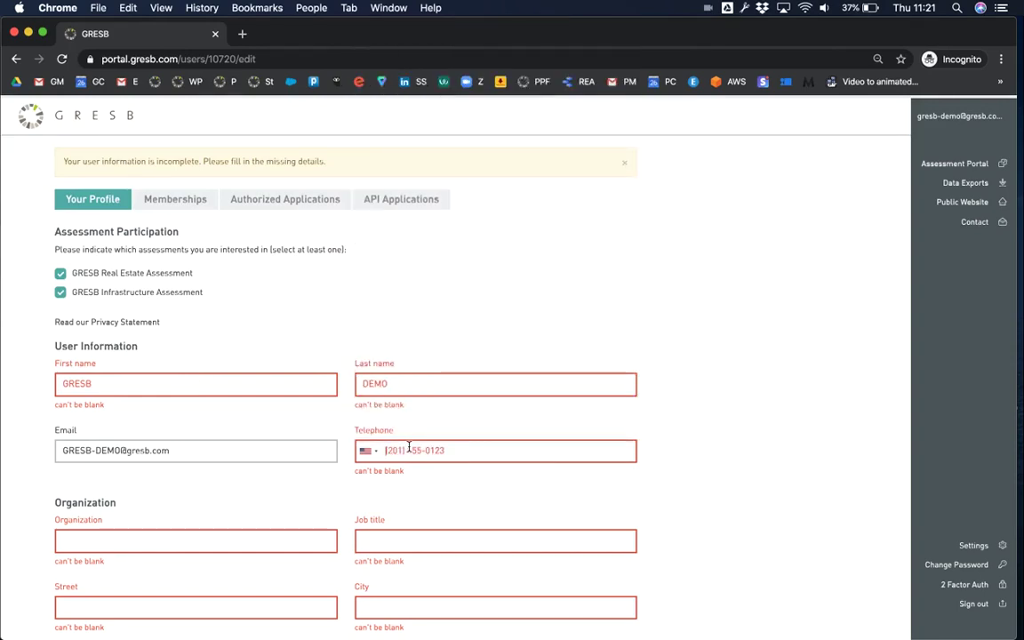
click(370, 451)
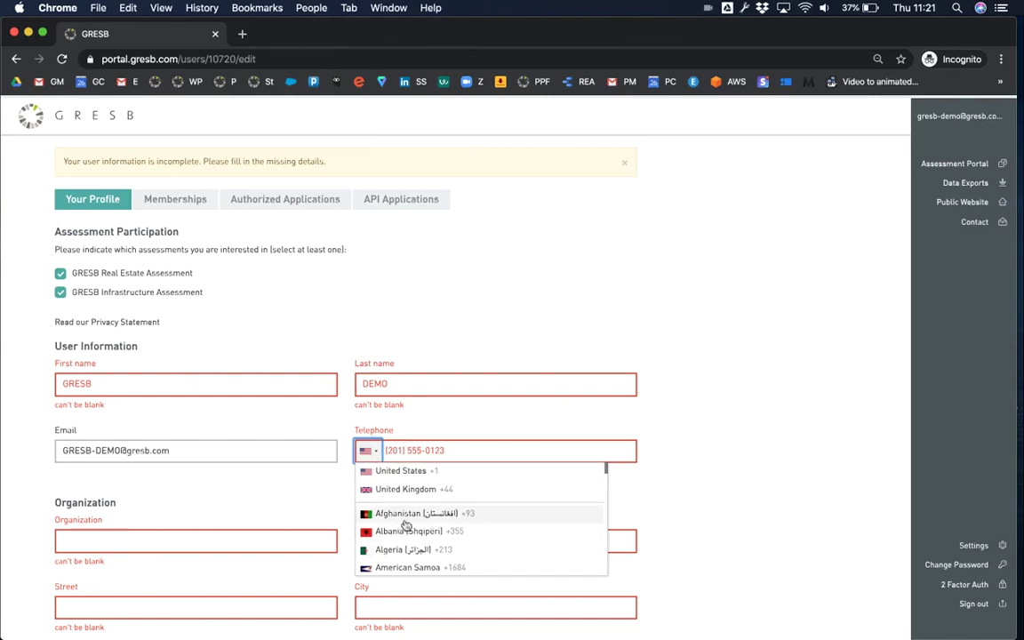
scroll(392, 516, down, 10)
scroll(406, 526, down, 15)
scroll(407, 526, up, 8)
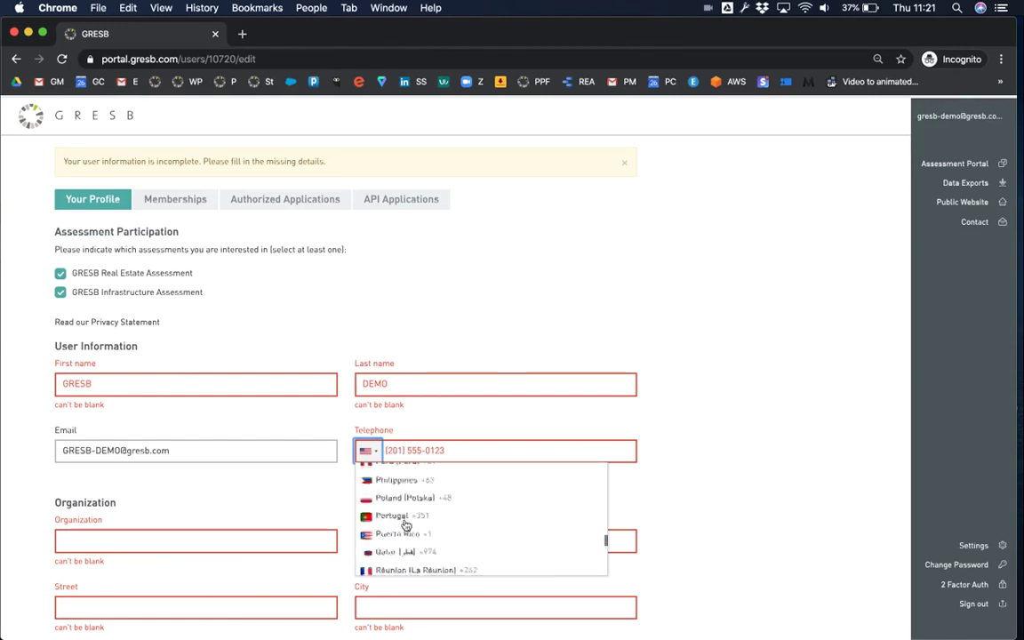
scroll(406, 526, up, 4)
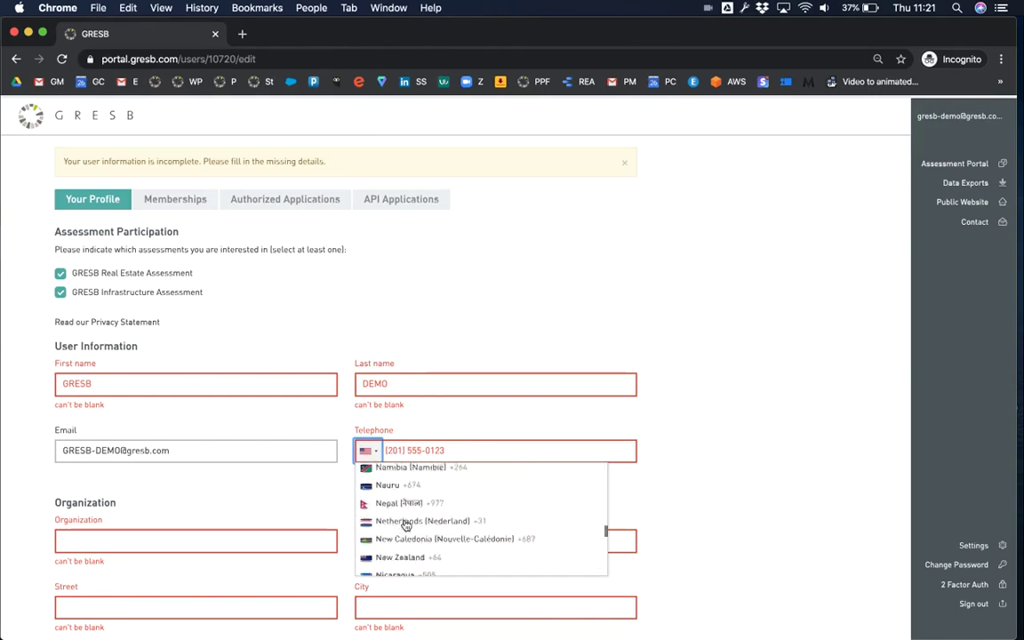
click(405, 530)
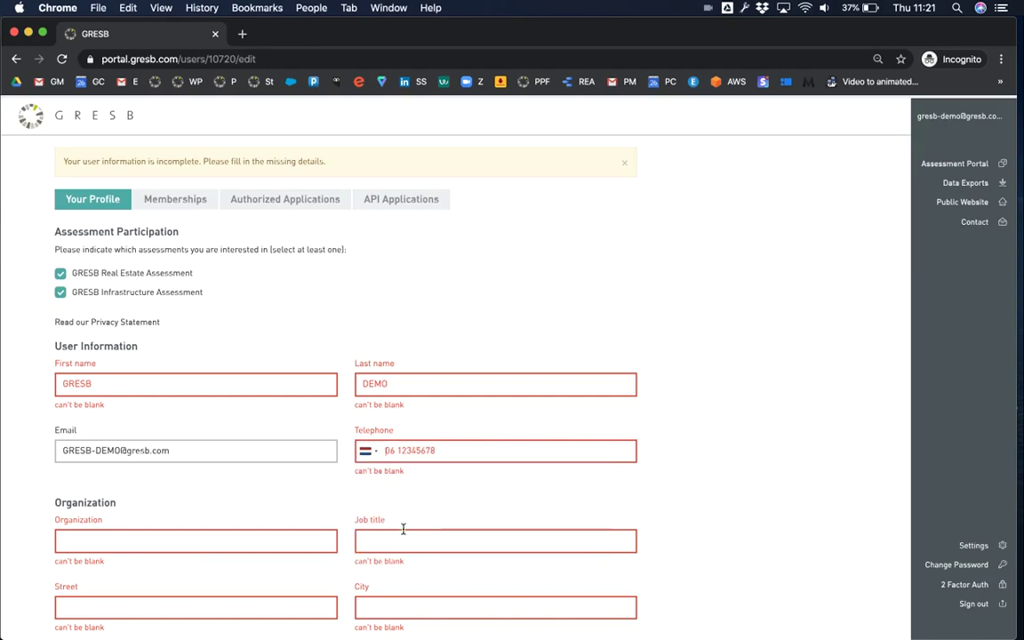
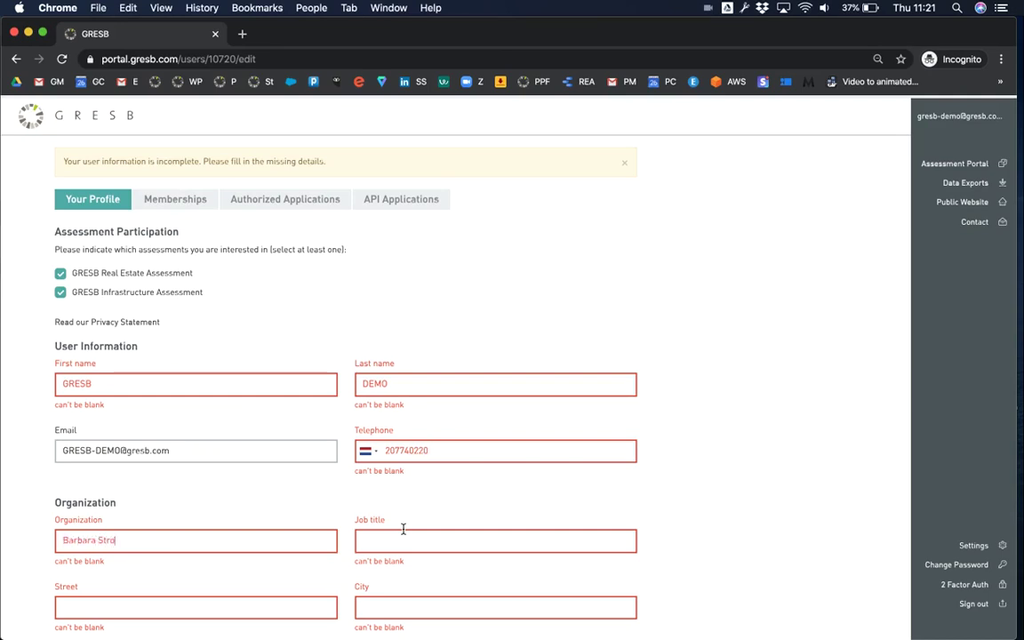
- Set the job title to 'Demo' and fill the street address from the autofill suggestion
key(Tab)
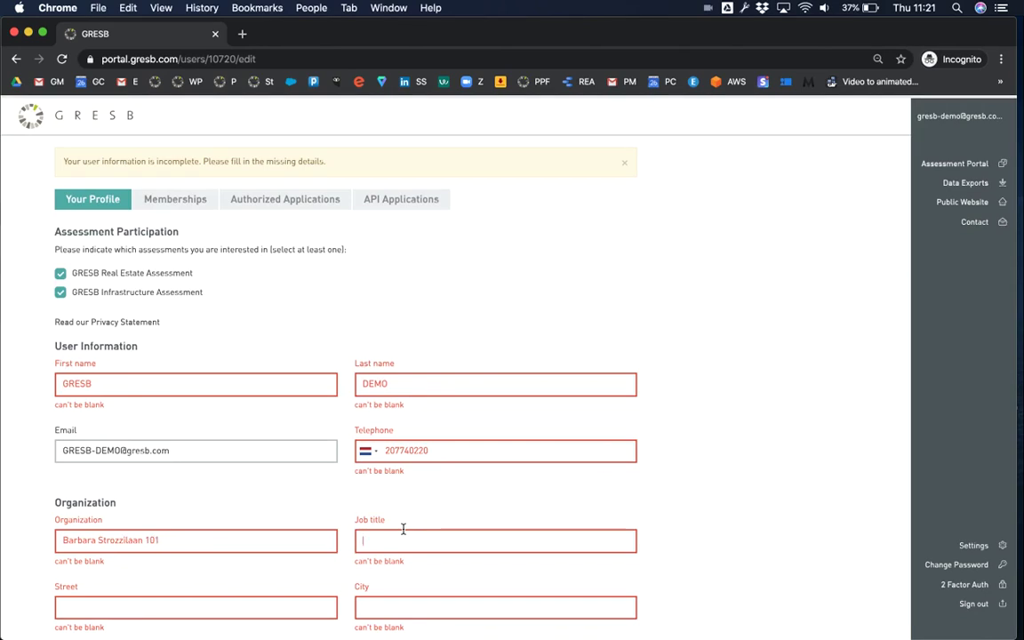
text(Demo)
key(Tab)
drag(167, 541, 46, 544)
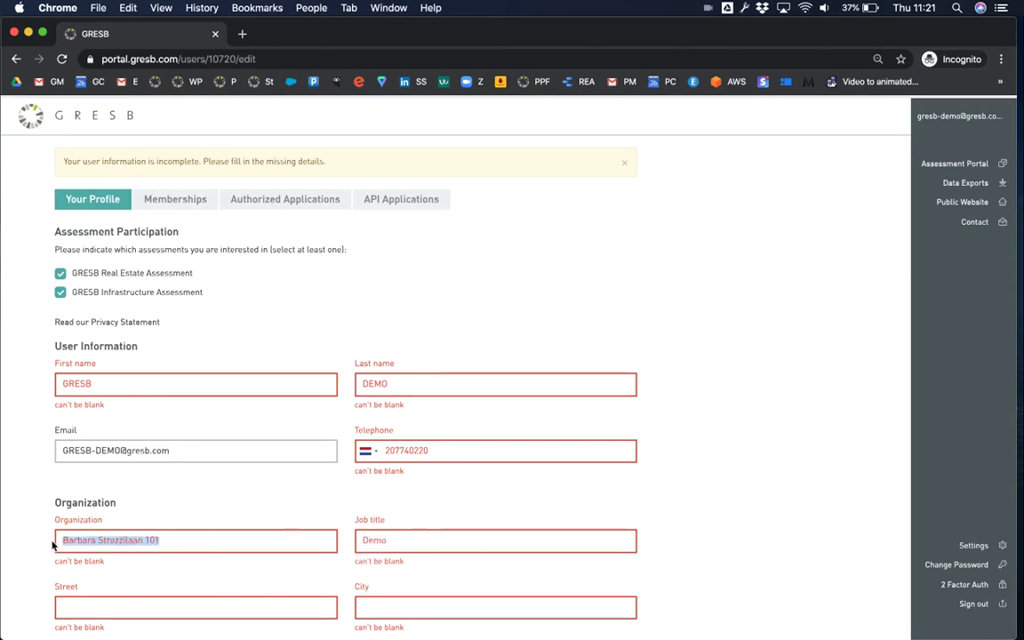
click(64, 607)
text(B)
click(160, 544)
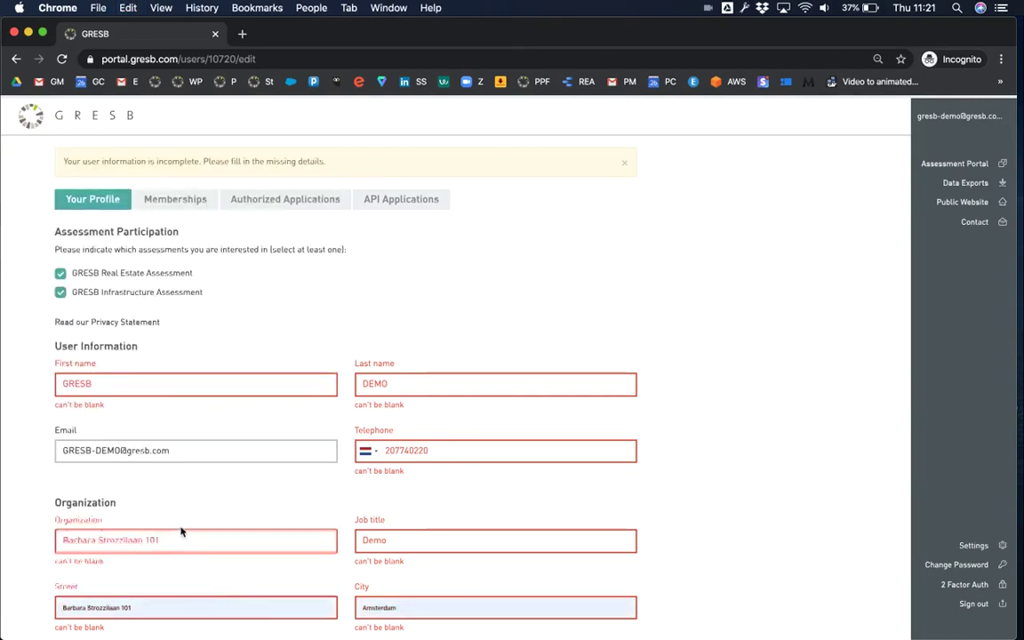
- Set Organization to GRESB, State/Province to North Holland, and number format 1,234,567.89
scroll(166, 521, down, 4)
drag(168, 194, 52, 191)
text(GRESB)
click(375, 435)
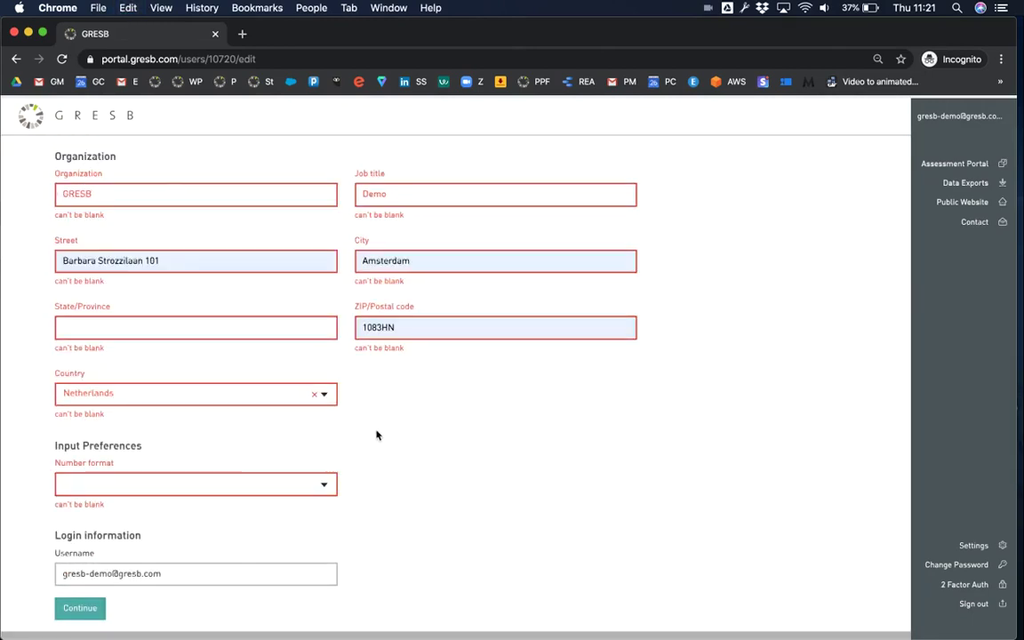
click(229, 328)
text(North Holland)
click(209, 484)
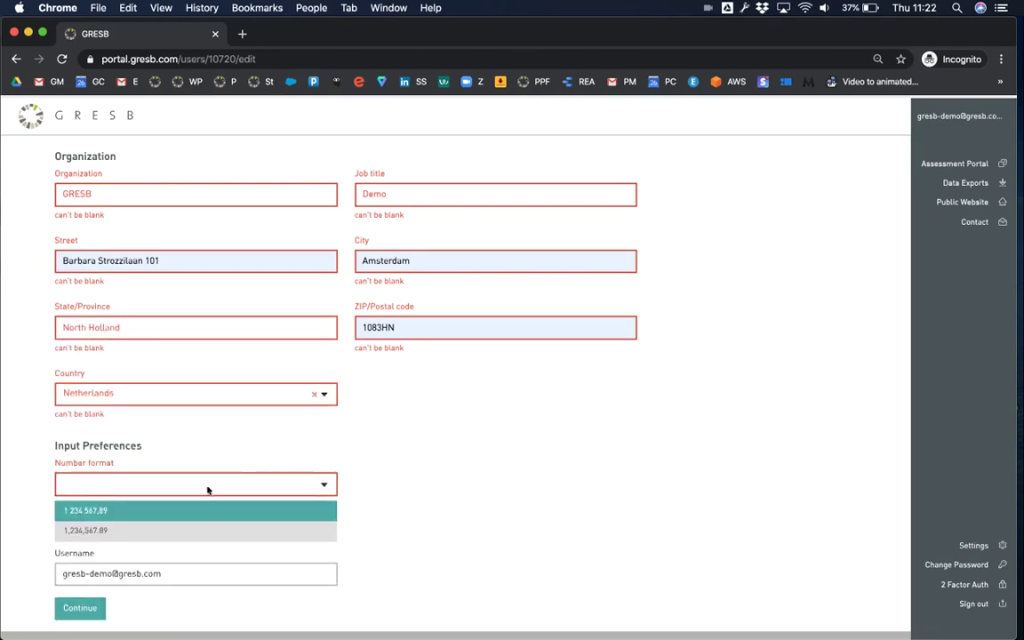
click(190, 531)
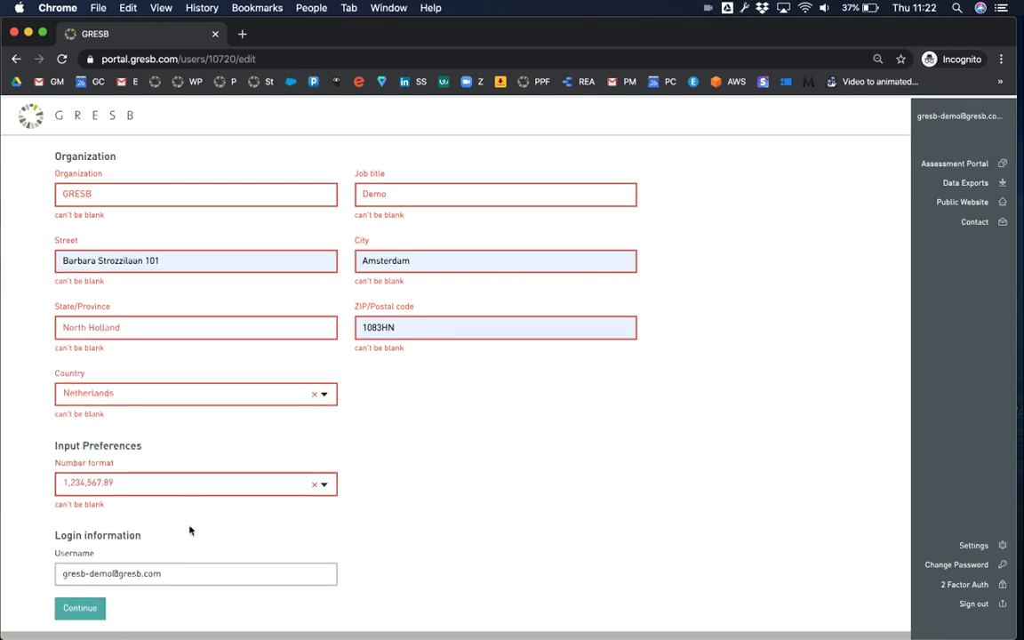
- Save the profile, accept the Real Estate terms, and return to the Assessment Portal entities
click(90, 612)
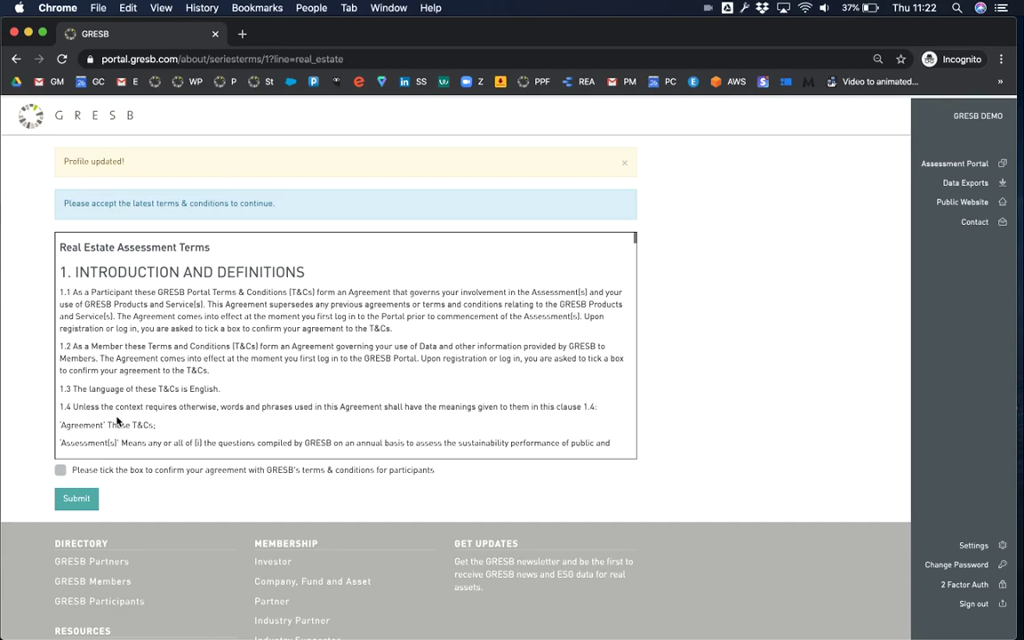
click(59, 469)
click(77, 500)
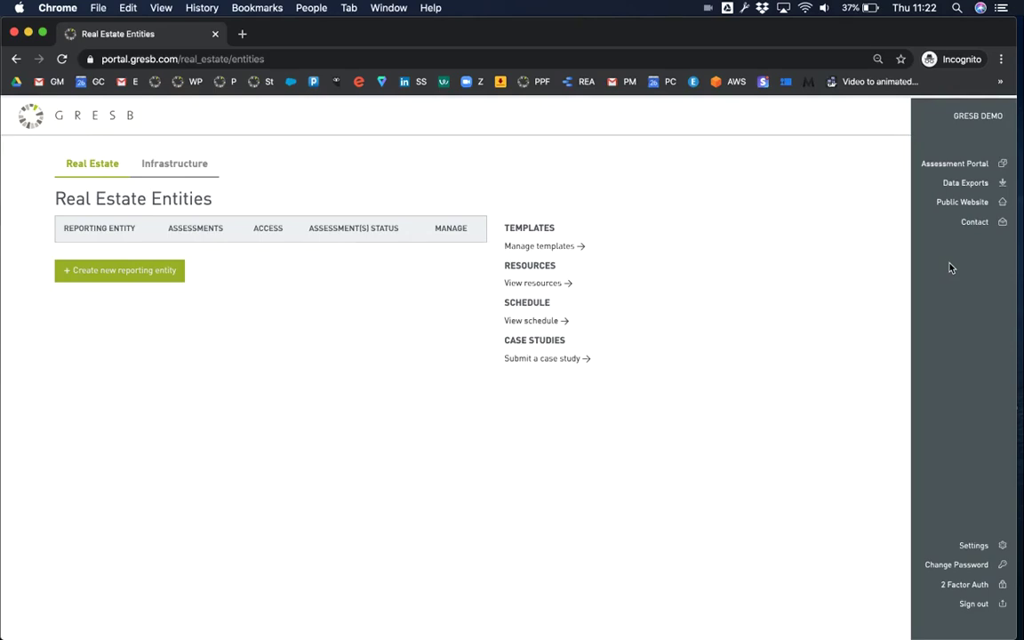
click(925, 165)
- Accept the Infrastructure Assessment terms, then switch back to the Real Estate entities
click(176, 164)
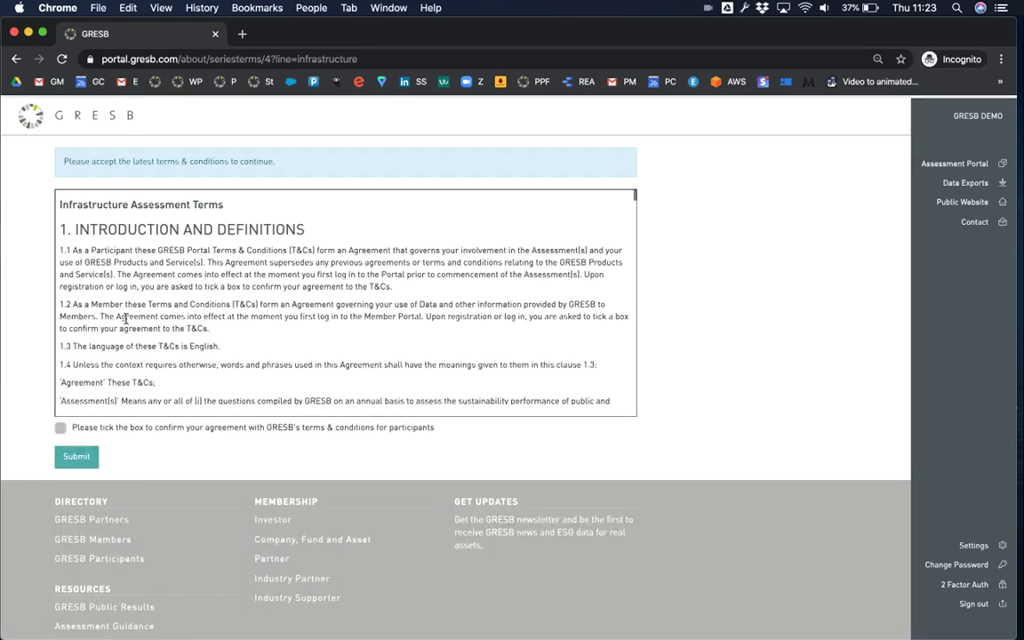
click(61, 428)
click(76, 459)
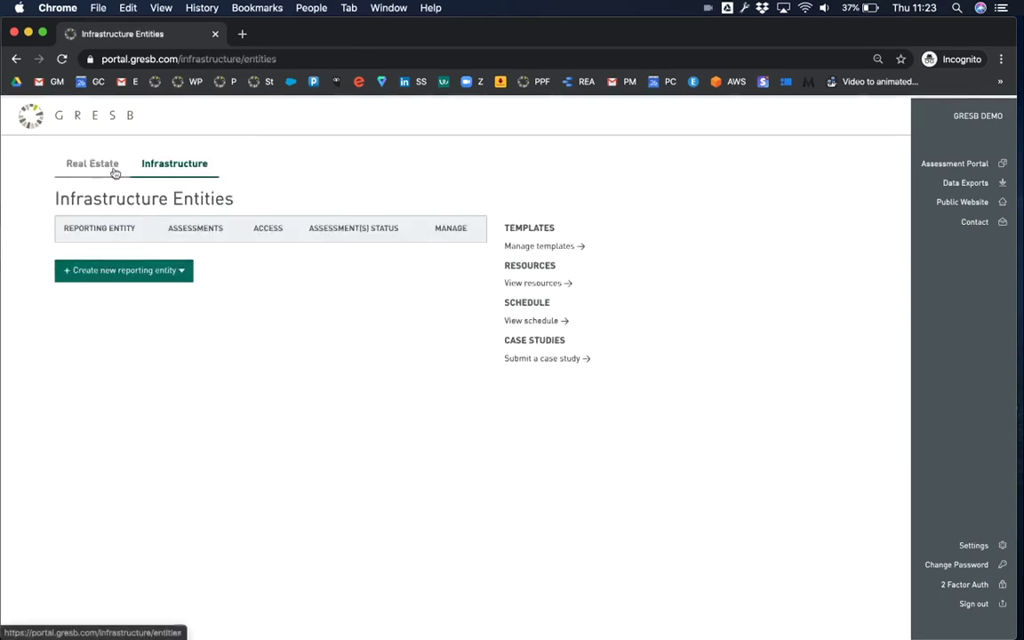
click(90, 170)
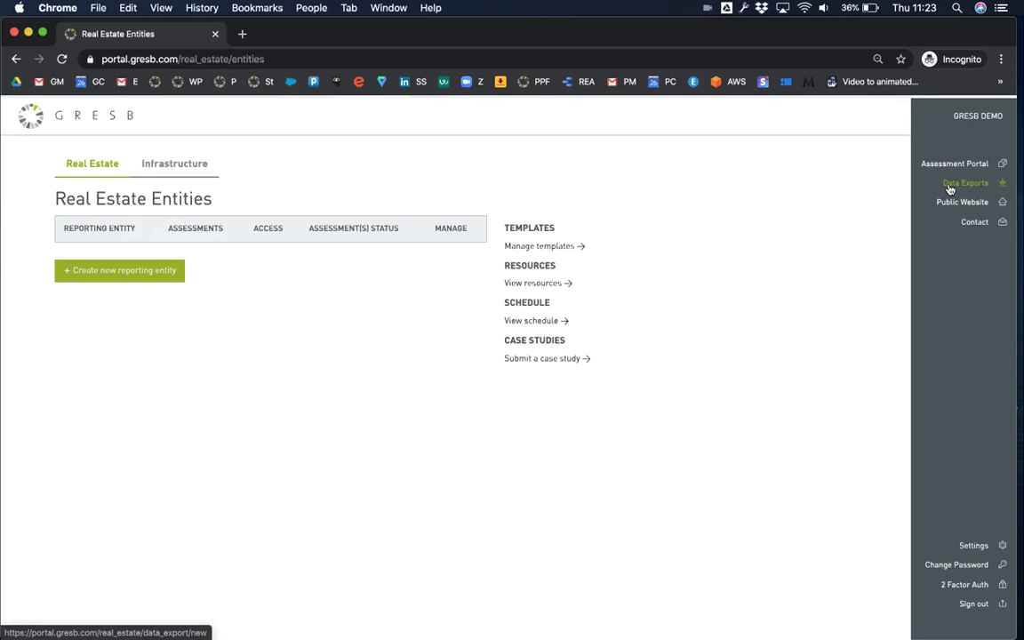
- Open the GRESB public website in a new tab and return to the portal
right_click(945, 207)
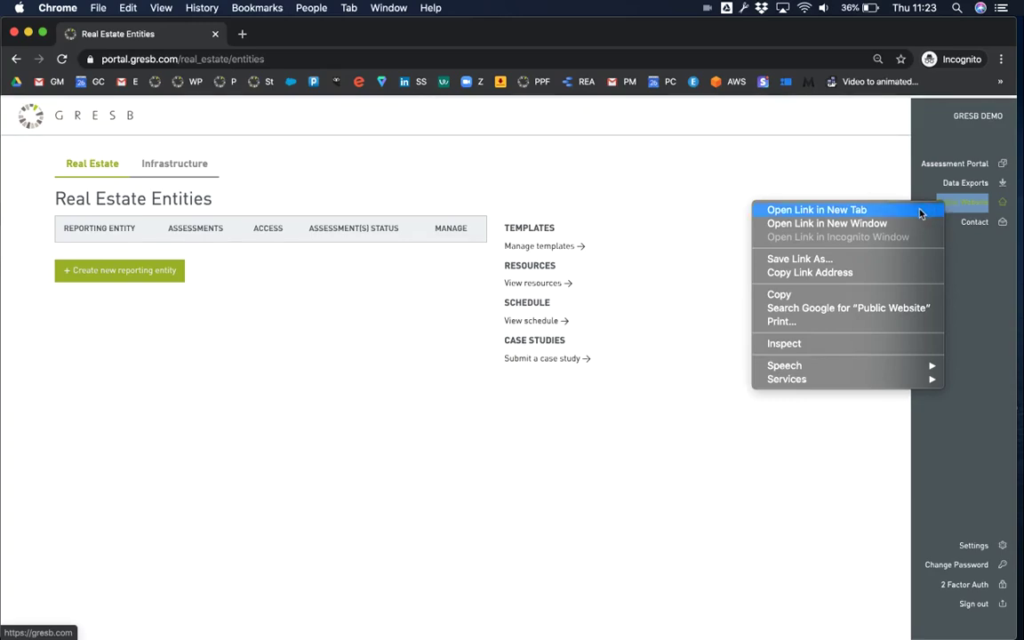
click(921, 213)
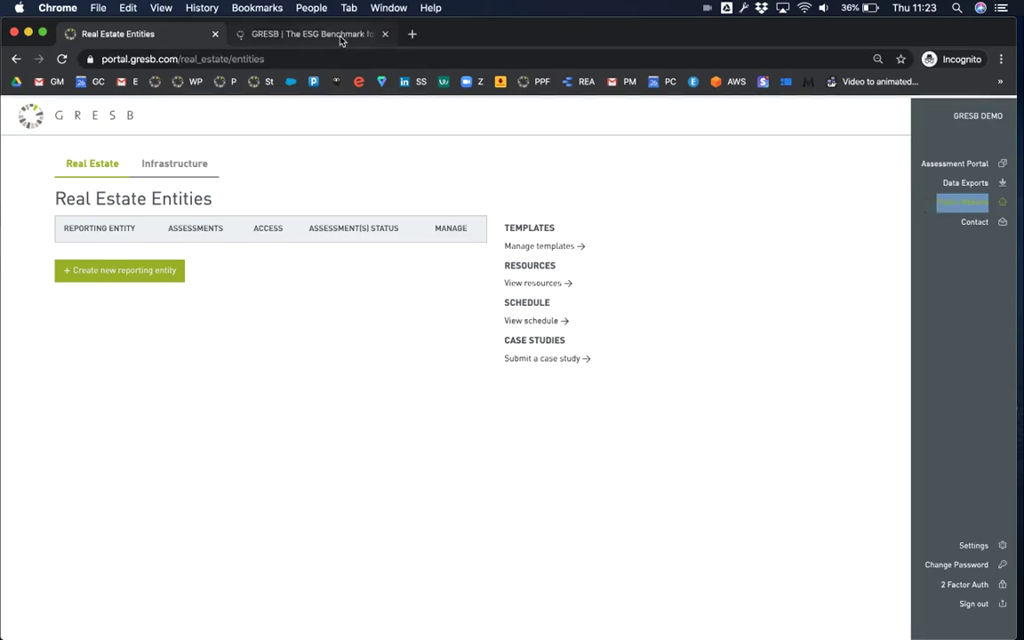
click(339, 39)
click(172, 38)
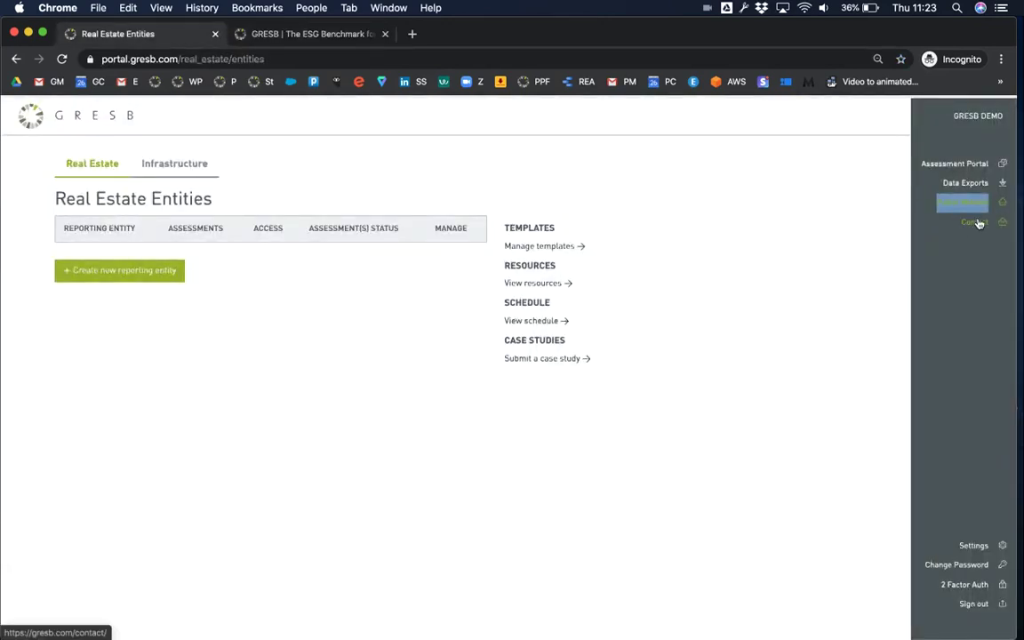
- Open the Contact page in a new tab and return to the Real Estate Entities tab
right_click(978, 223)
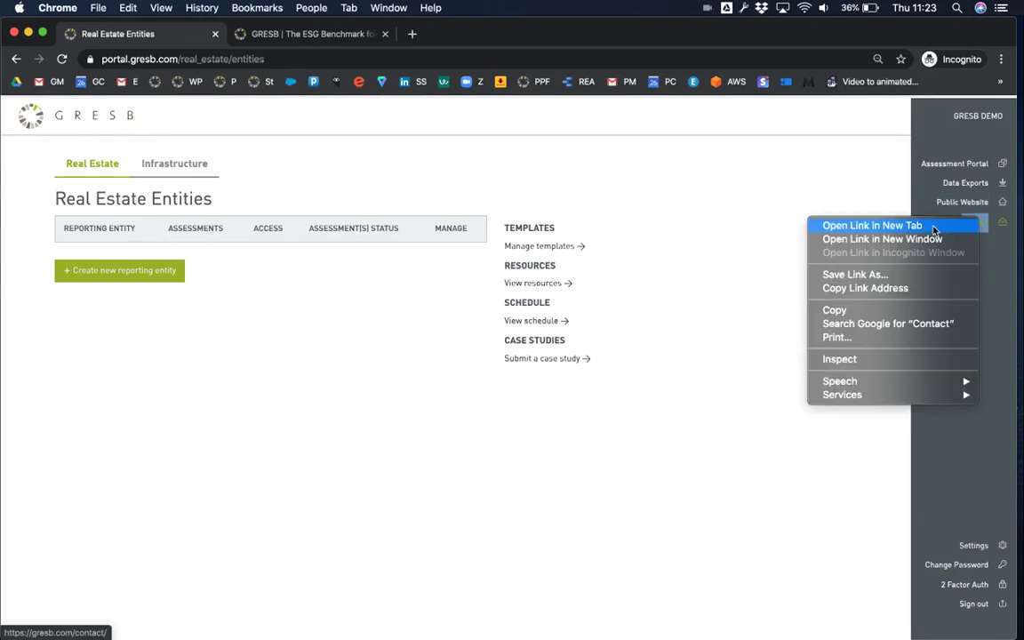
click(867, 221)
click(487, 33)
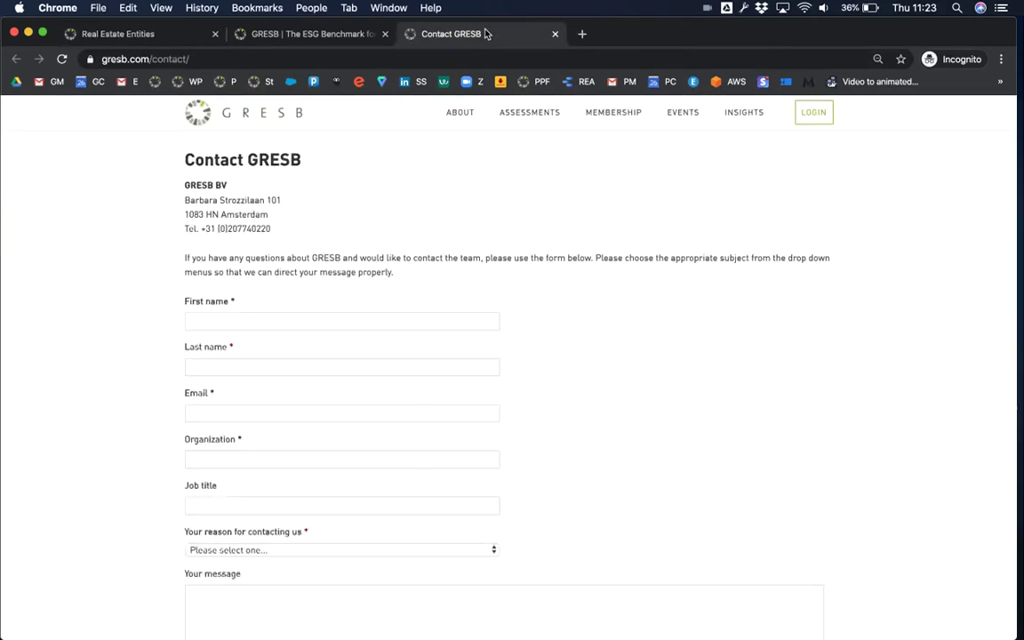
click(168, 35)
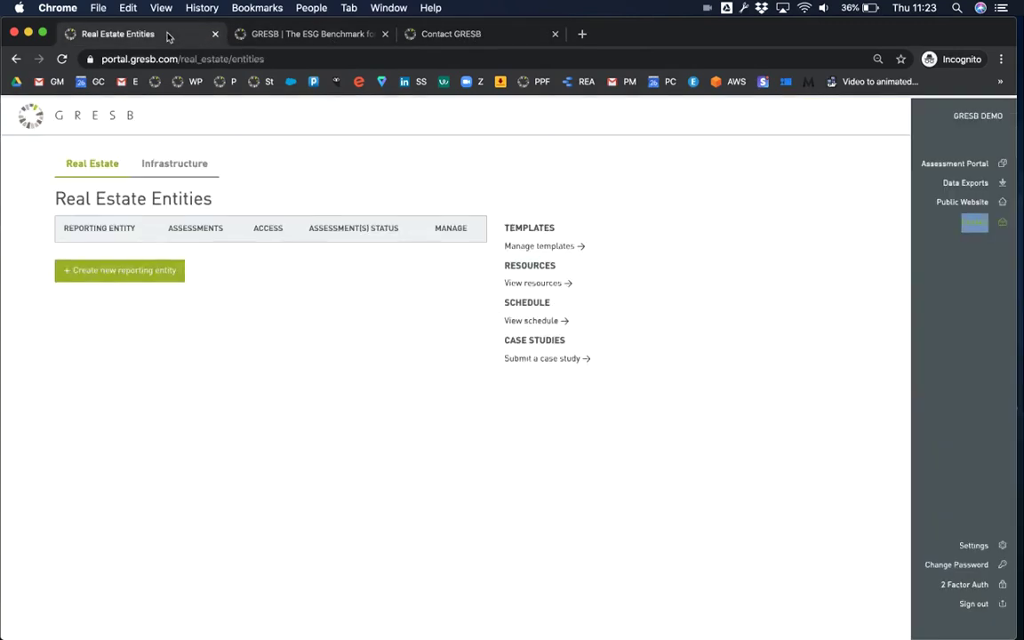
- Review profile settings and Change Password, then enable Two-Factor Authentication under 2 Factor Auth
click(976, 547)
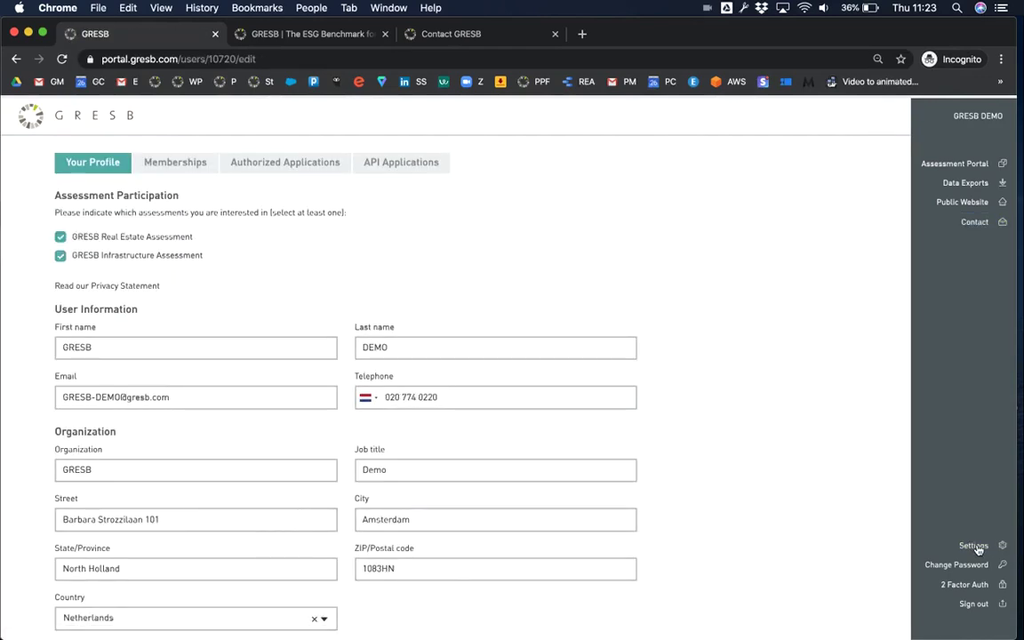
click(929, 165)
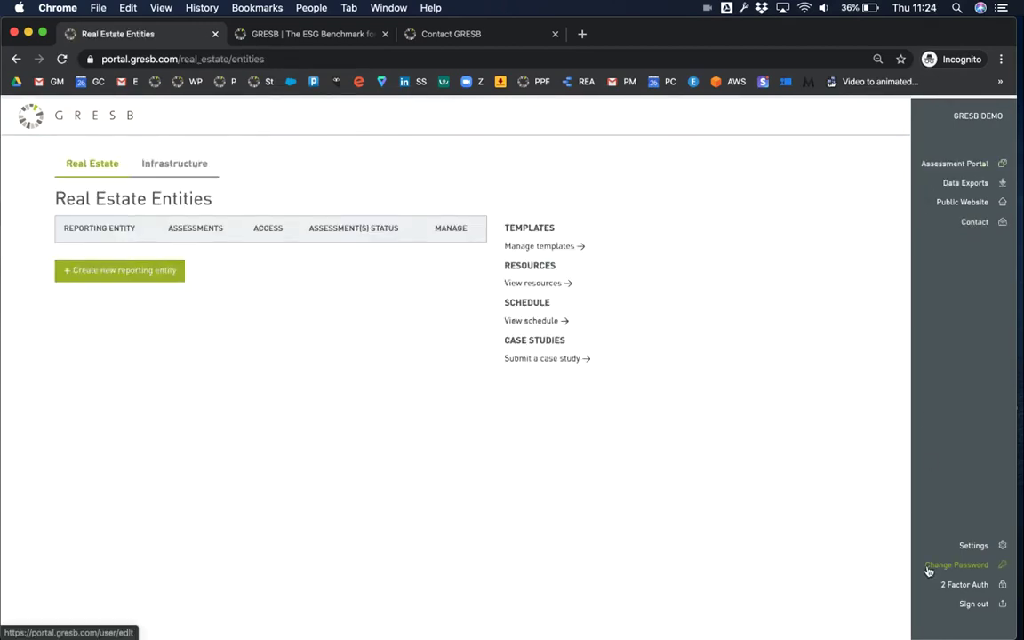
click(930, 571)
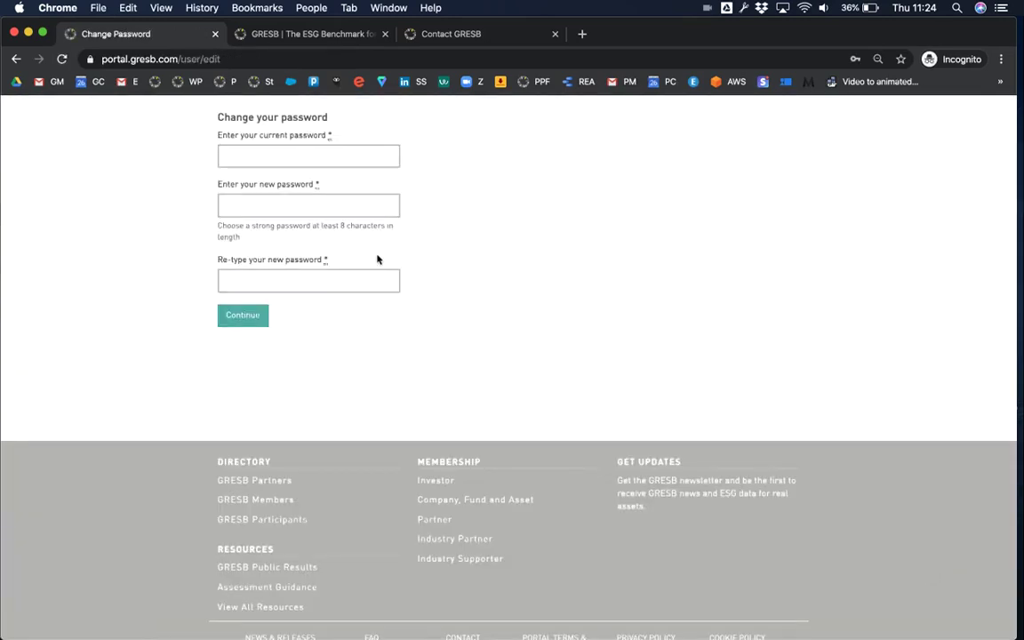
click(16, 58)
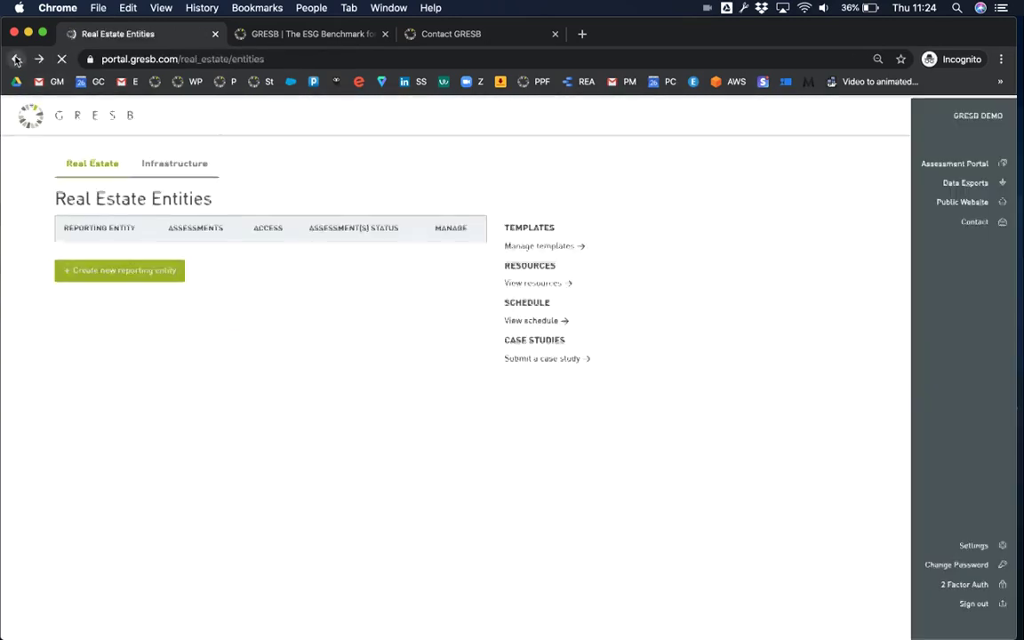
click(962, 590)
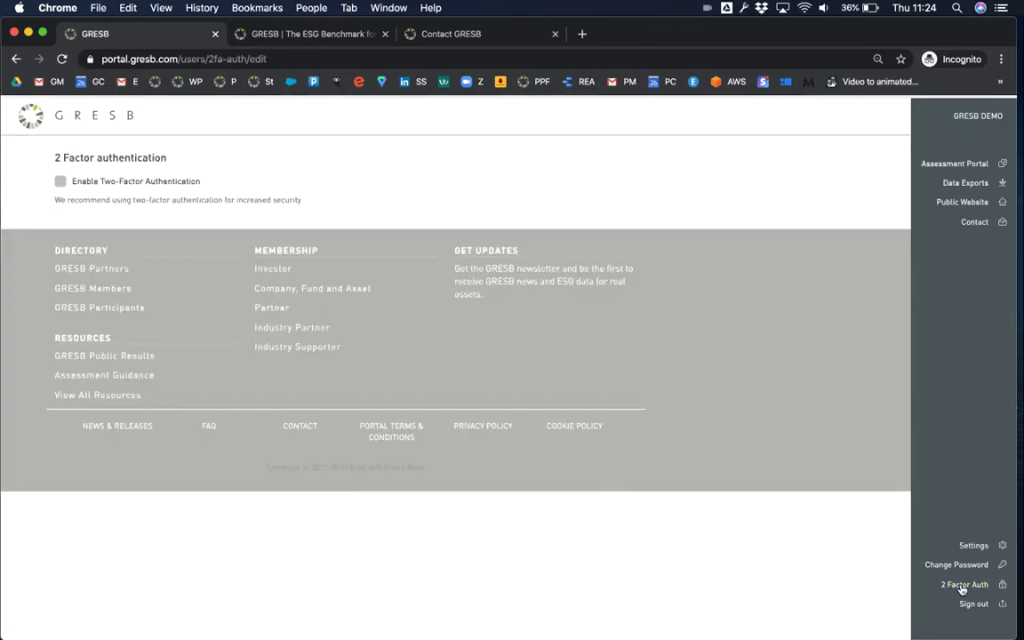
click(60, 183)
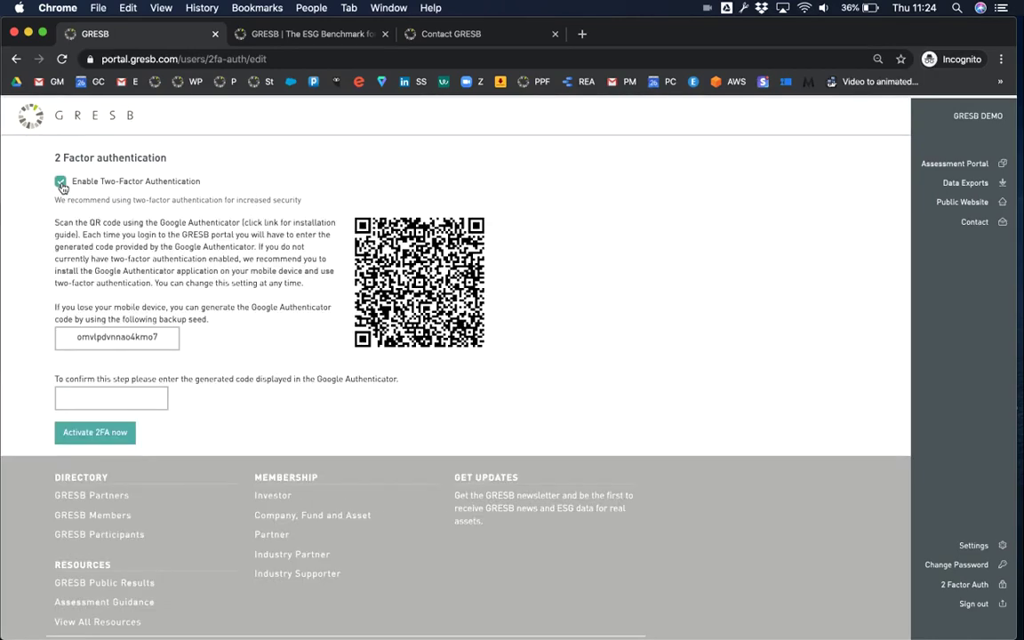